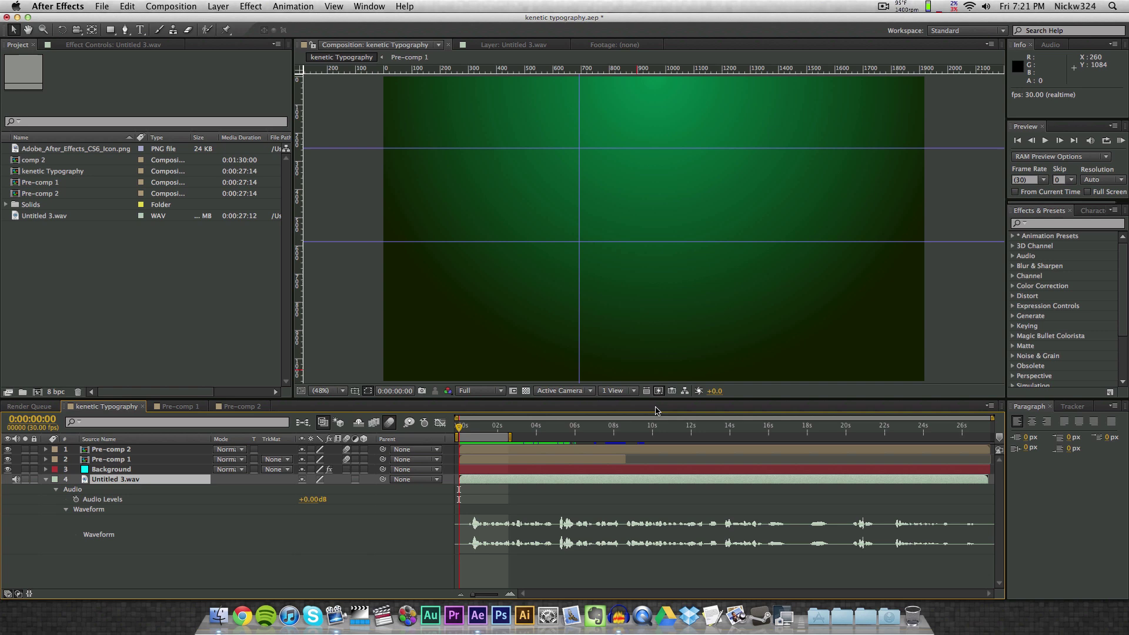
- Play and stop a standard preview, then a RAM preview of the first 77 frames
key("space")
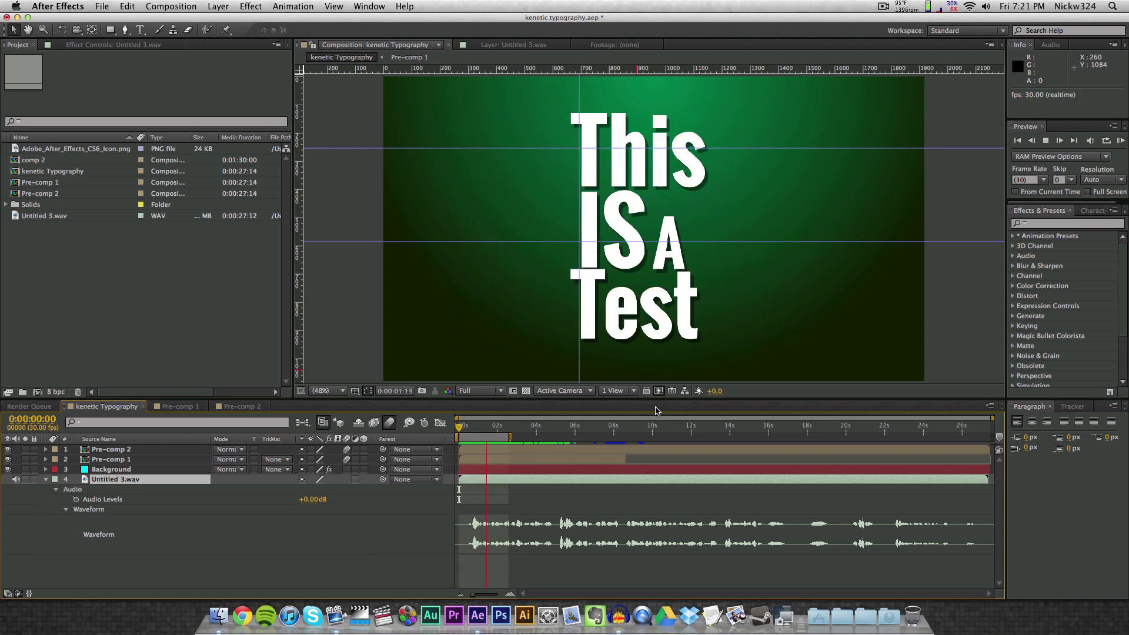
key("space")
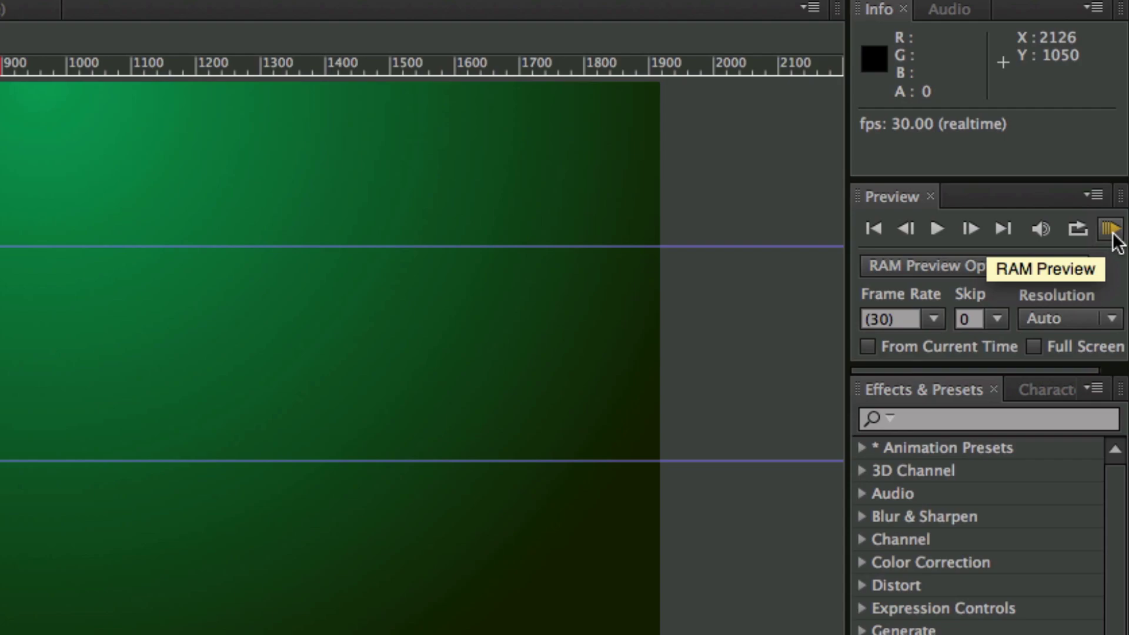
left_click(1111, 230)
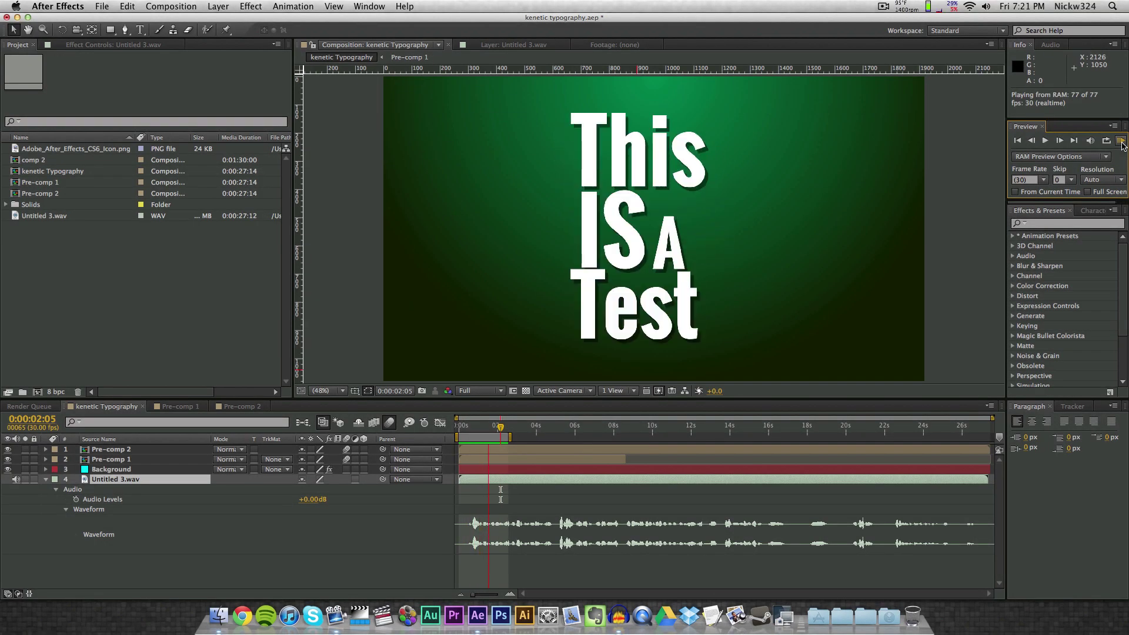
left_click(1121, 142)
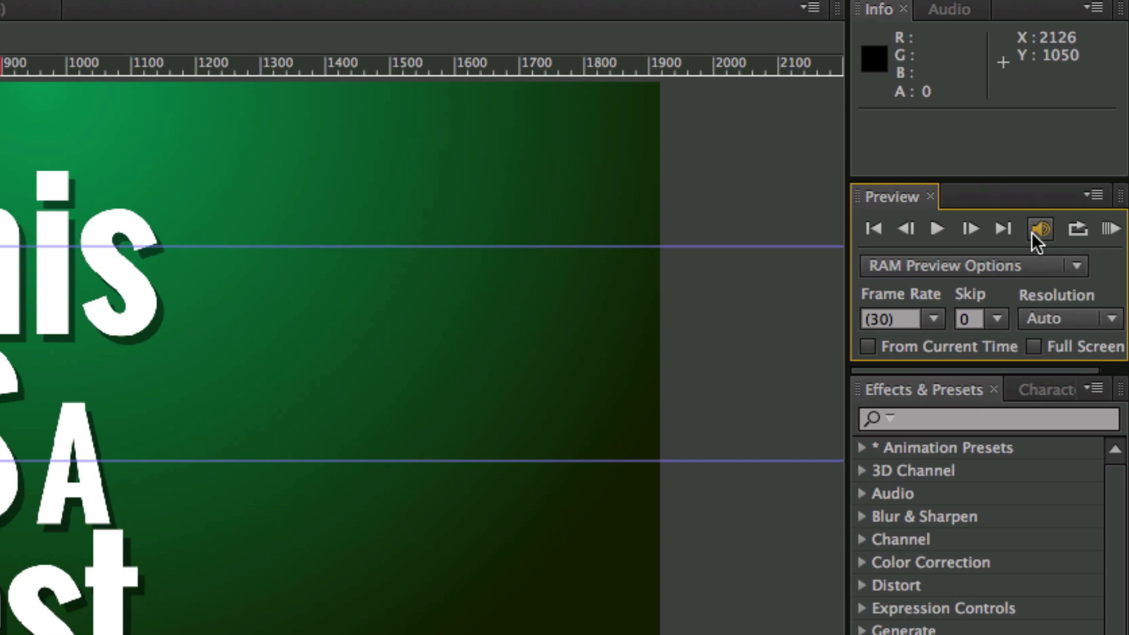
left_click(1040, 230)
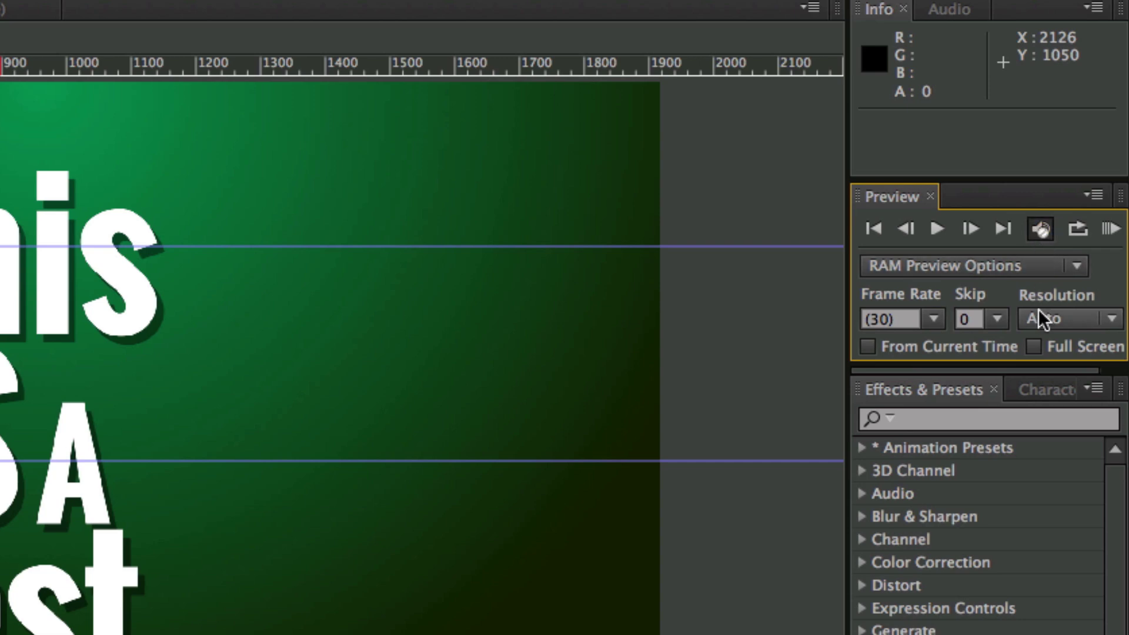
left_click(1041, 229)
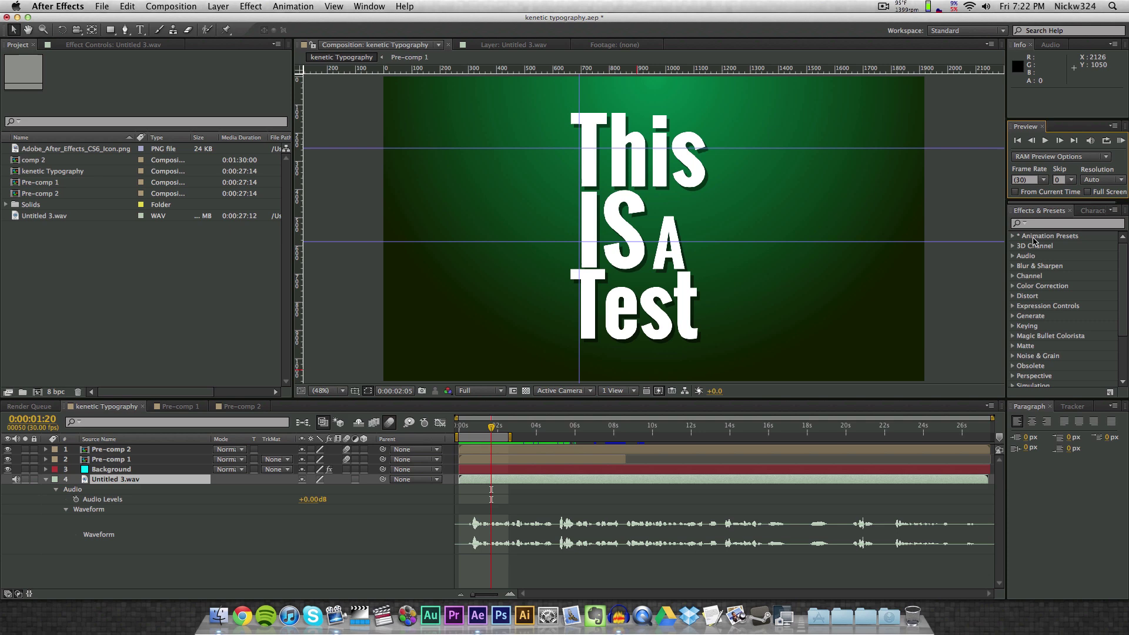
key("KP_Decimal")
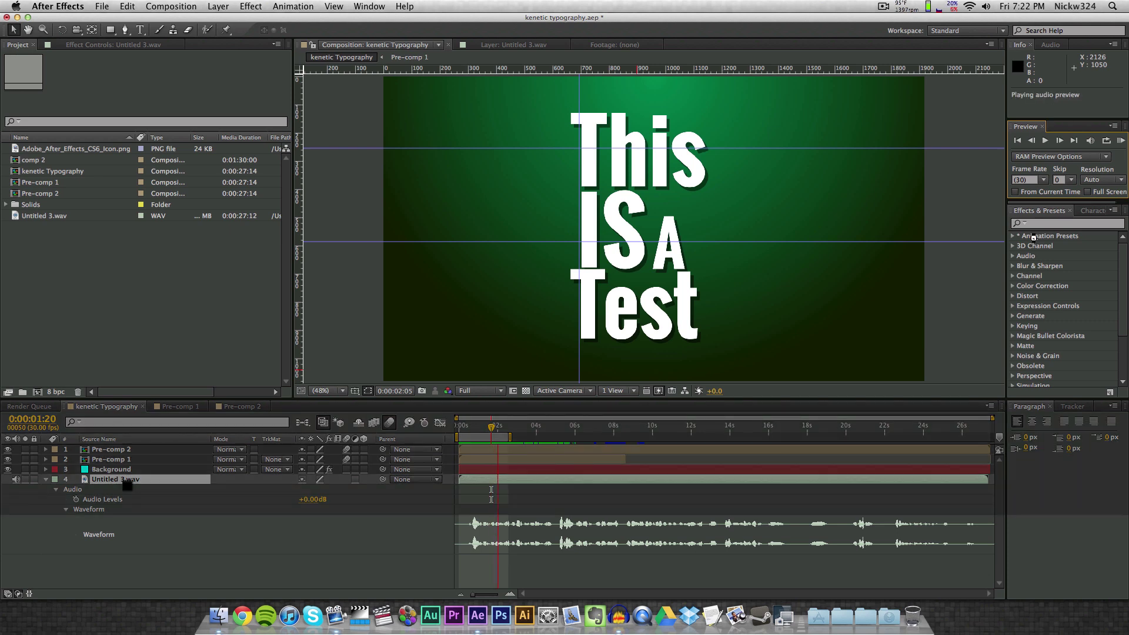
key("KP_Decimal")
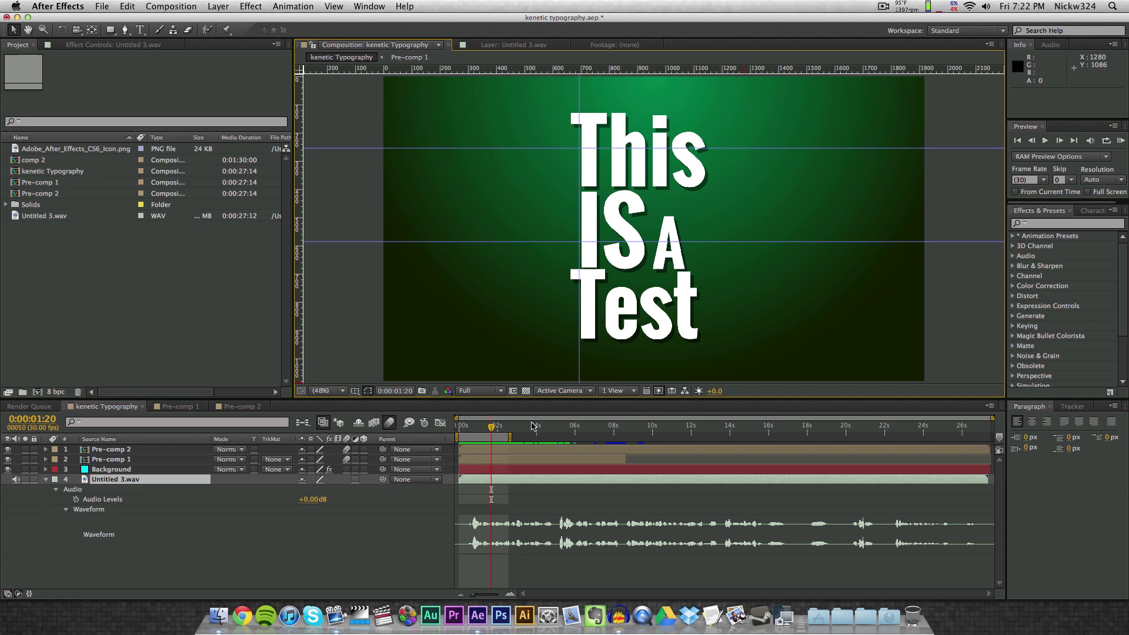
- Move the time indicator back to 0:00:01:08, then Cmd-scrub with audio to 0:00:02:03
mouse_move(499, 429)
left_mouse_down()
mouse_move(473, 429)
mouse_move(558, 432)
mouse_move(484, 427)
left_mouse_up()
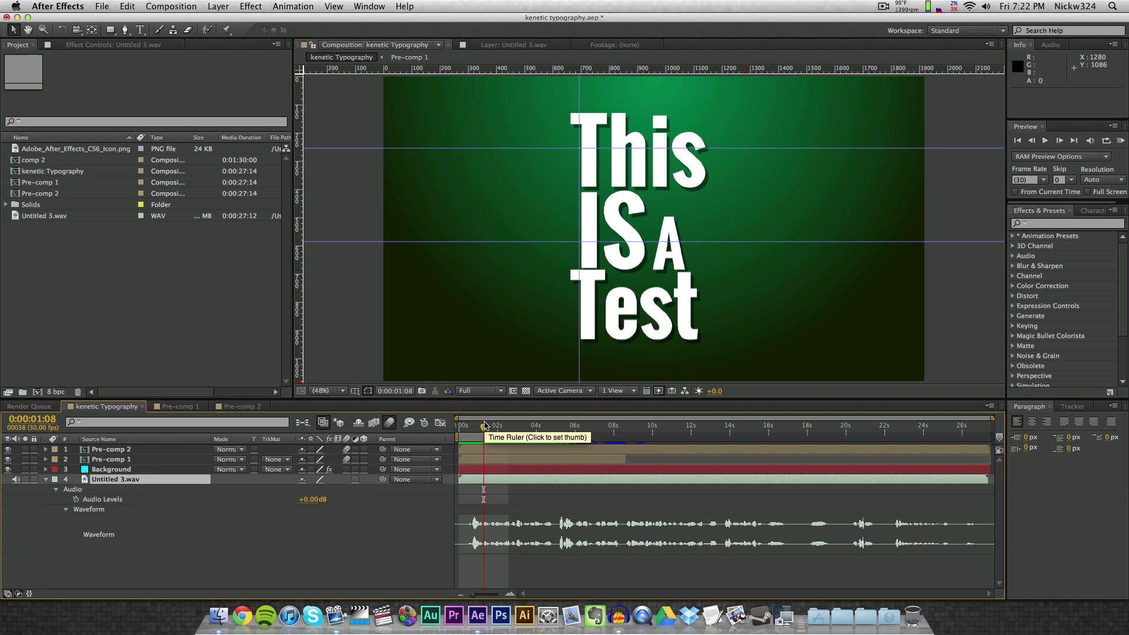
key("super")
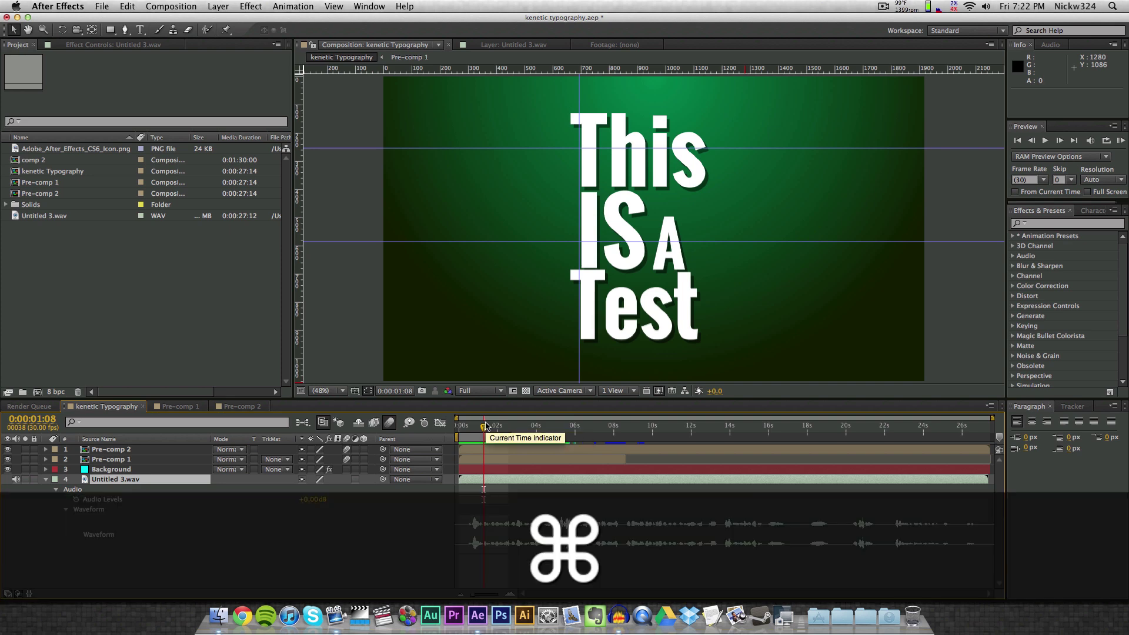
mouse_move(485, 429)
left_mouse_down()
mouse_move(517, 430)
mouse_move(501, 430)
left_mouse_up()
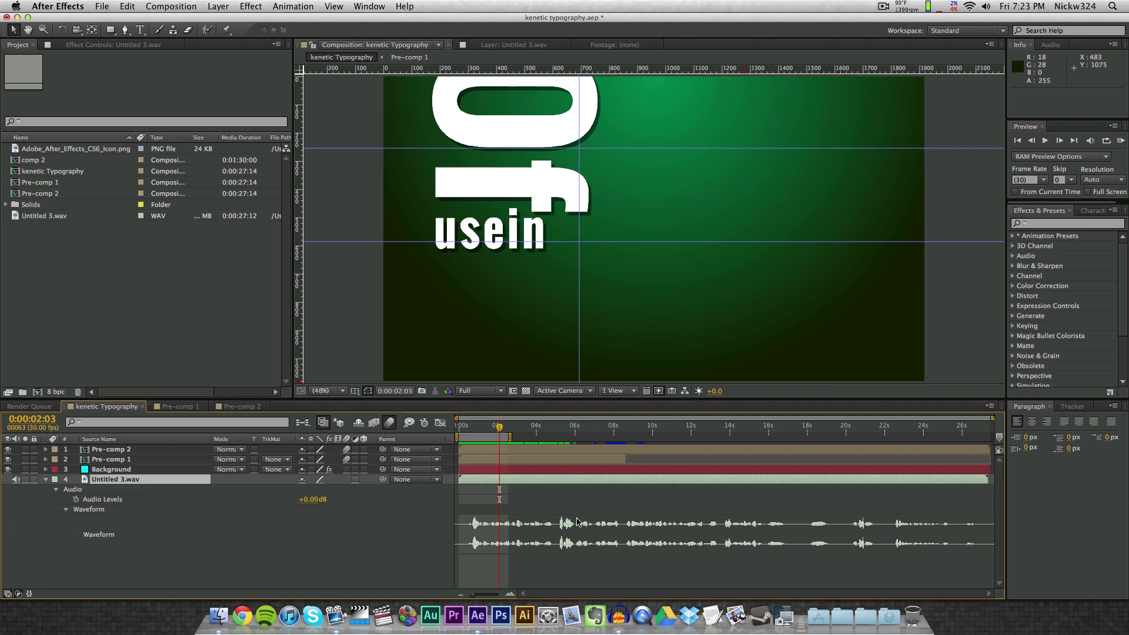
left_click(65, 509)
left_click(56, 489)
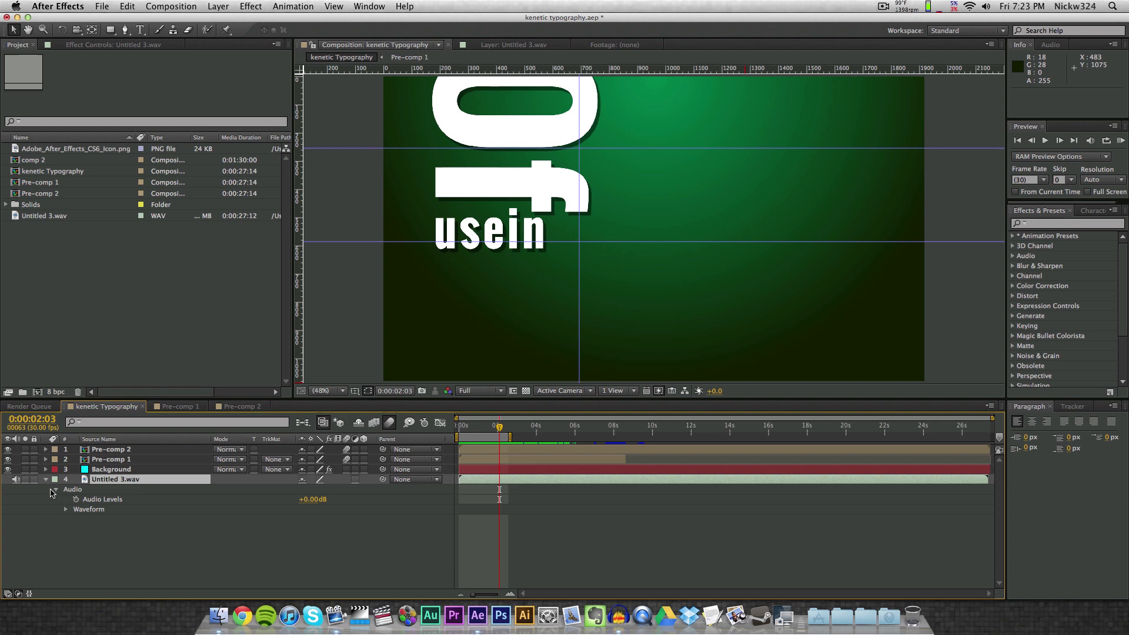
left_click(45, 479)
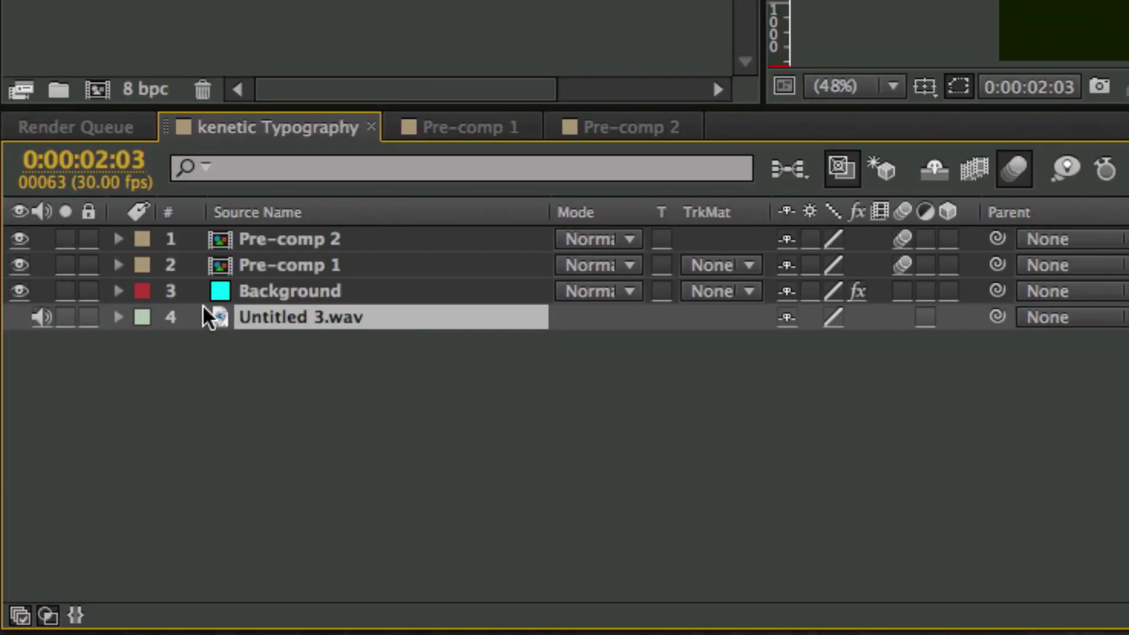
left_click(118, 318)
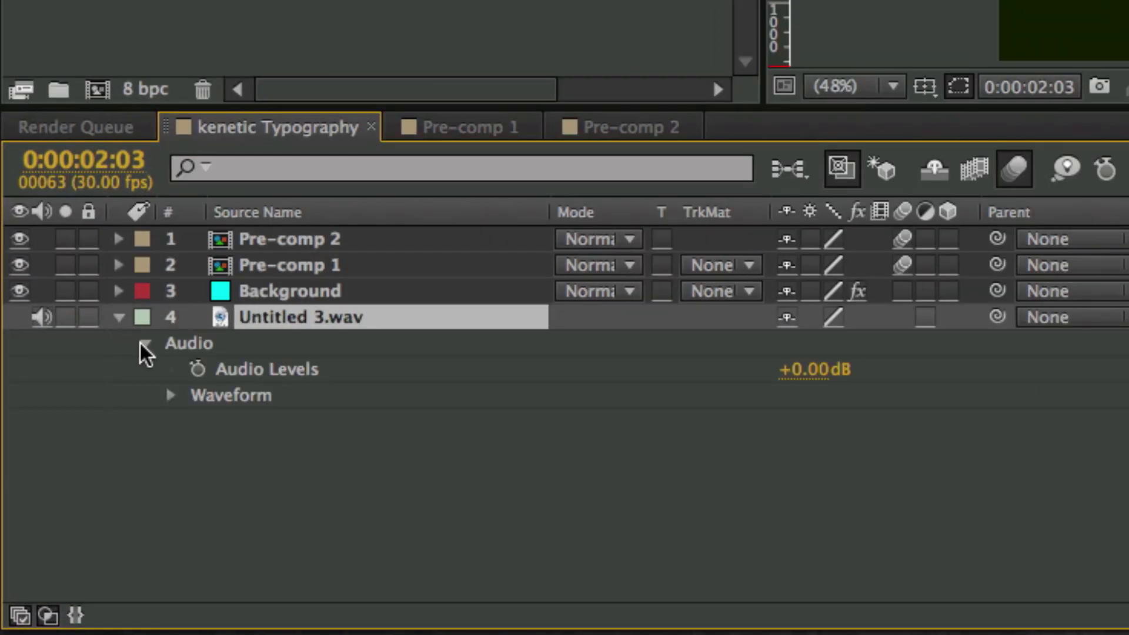
left_click(169, 396)
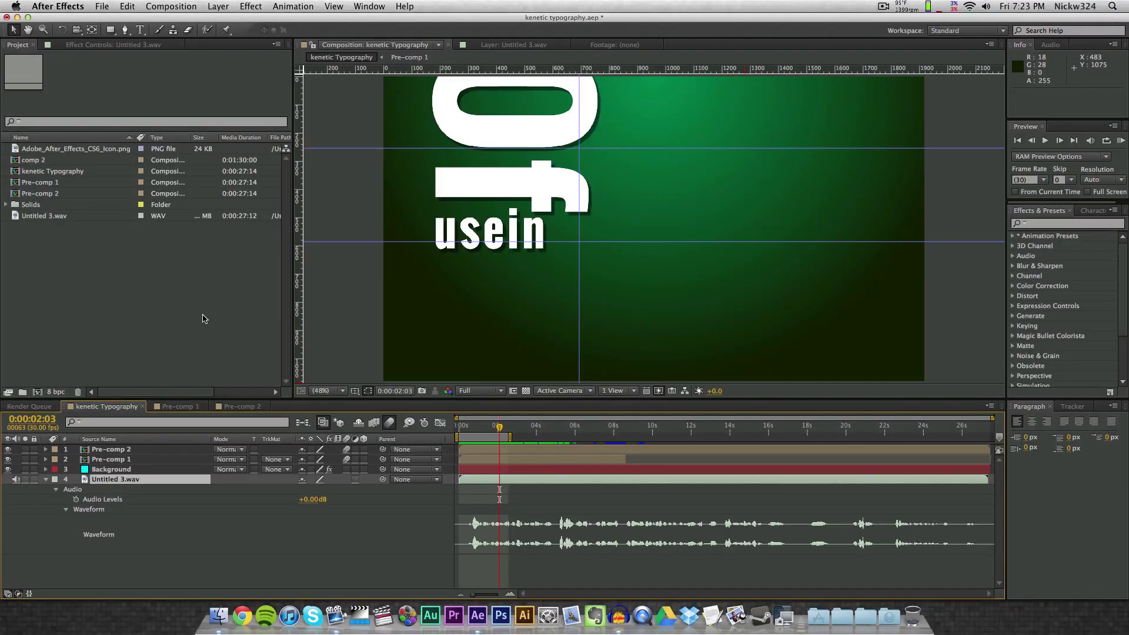
- Create a new composition, Comp 1, with the default settings
left_click(181, 6)
left_click(192, 20)
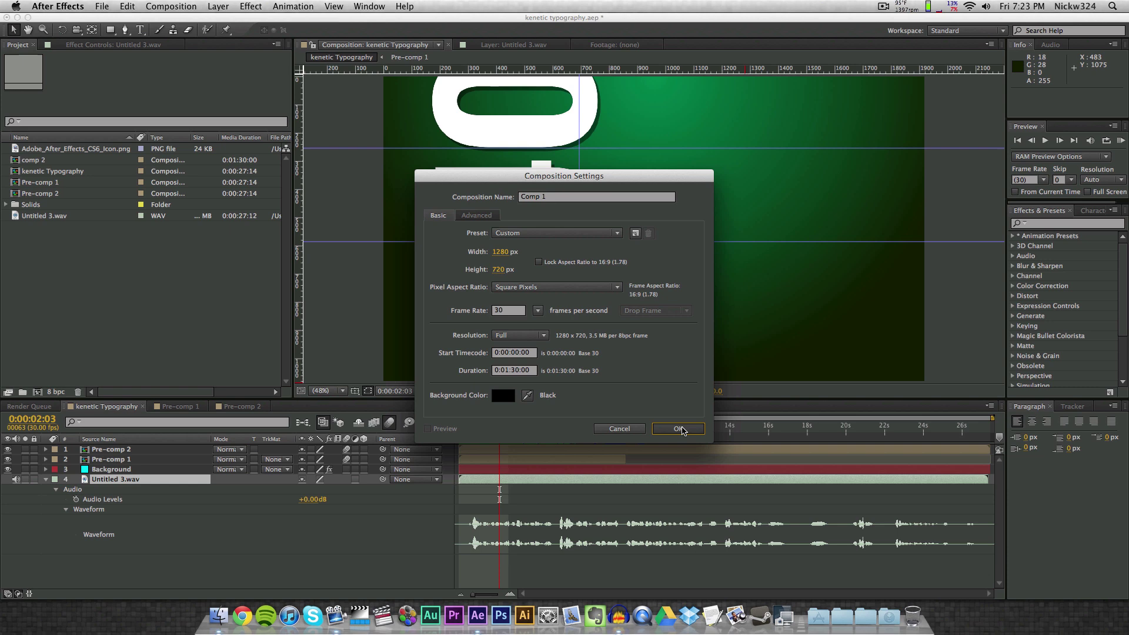
left_click(676, 426)
- Add Untitled 3.wav to Comp 1, show its waveform, then return to kenetic Typography
left_click_drag(46, 231, 147, 478)
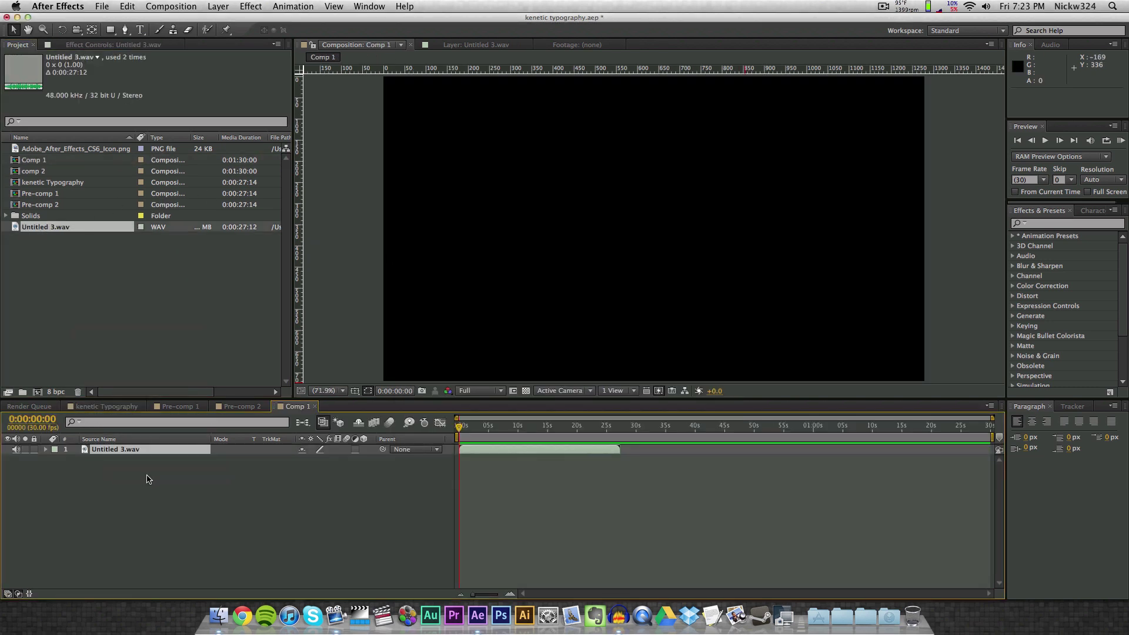
key("l")
key("l")
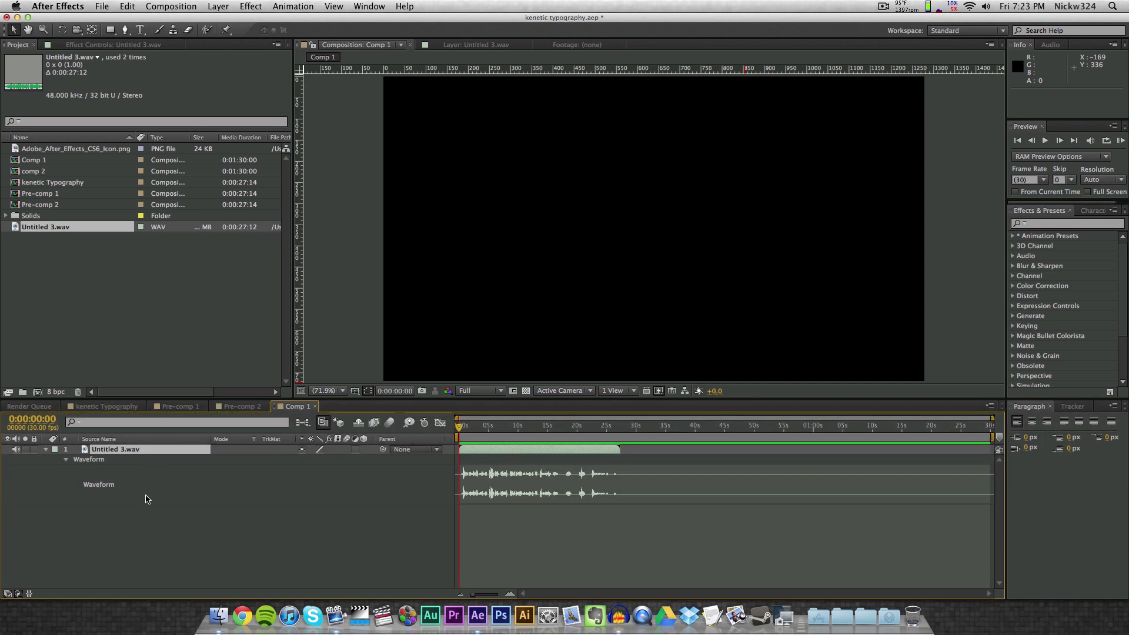
left_click_drag(497, 429, 527, 434)
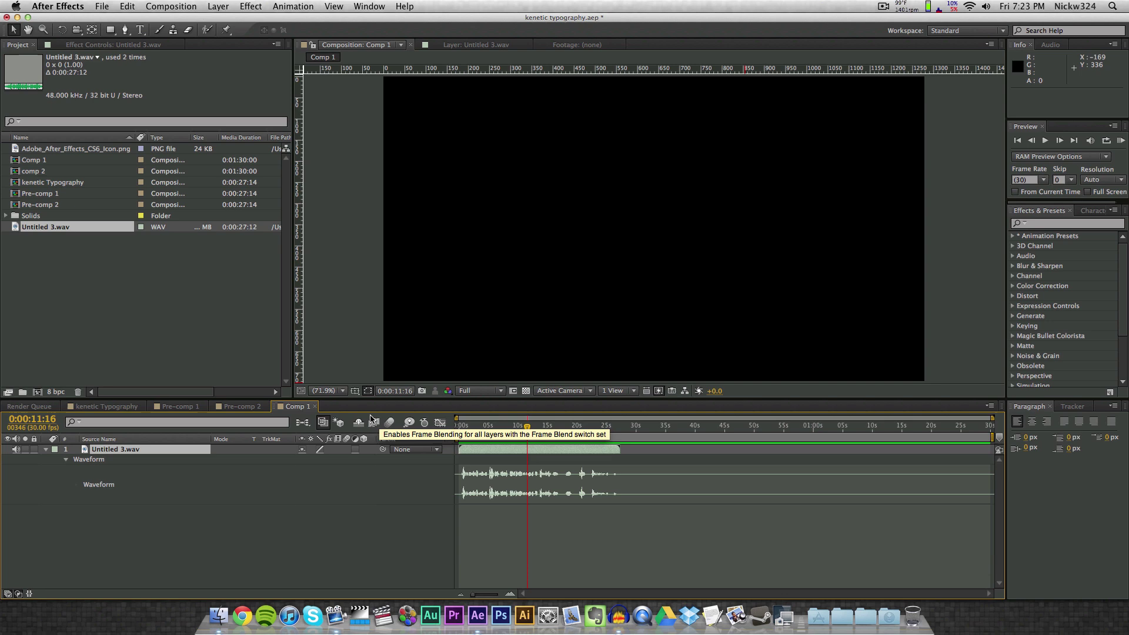
left_click(106, 406)
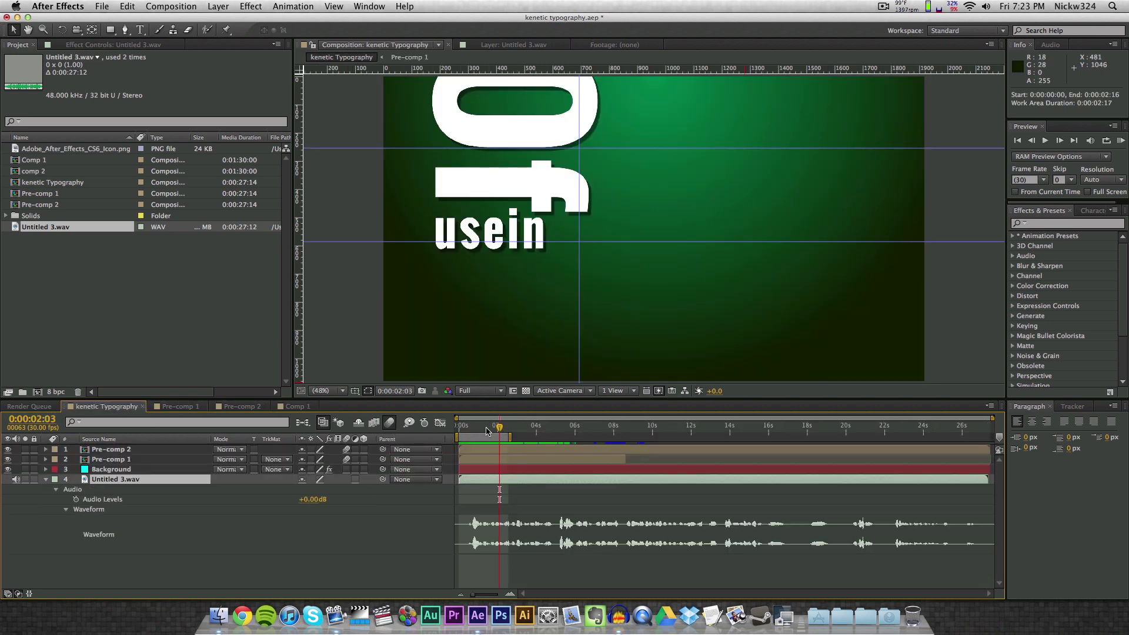
- Queue kenetic Typography to render with 48 kHz stereo audio output enabled
mouse_move(487, 432)
left_mouse_down()
mouse_move(477, 432)
mouse_move(497, 429)
mouse_move(472, 430)
mouse_move(490, 429)
left_mouse_up()
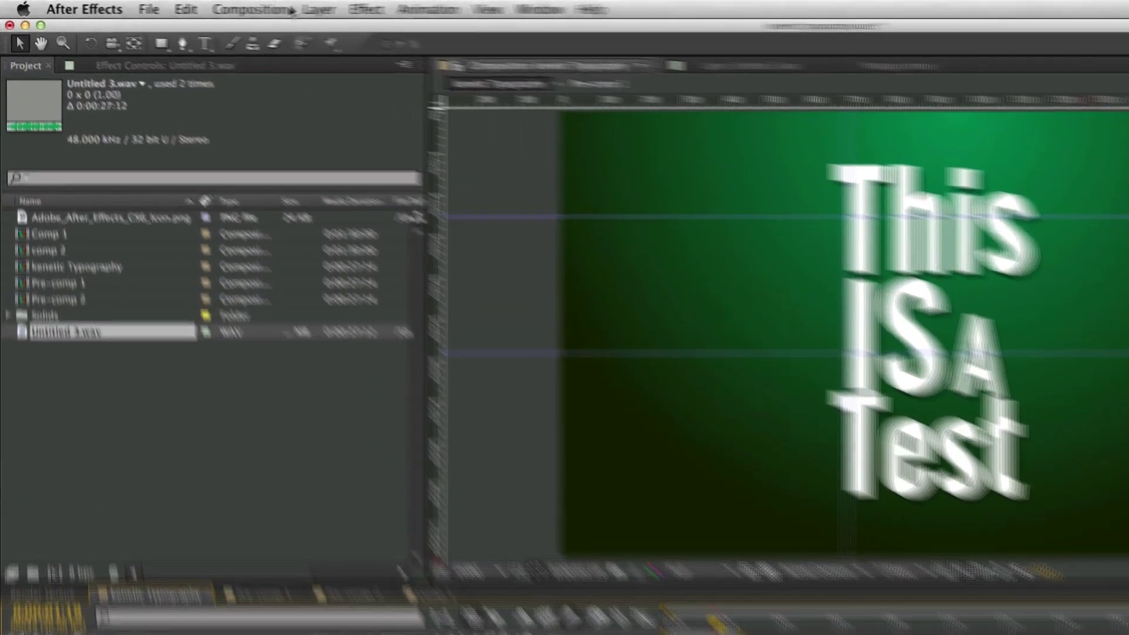
left_click(288, 10)
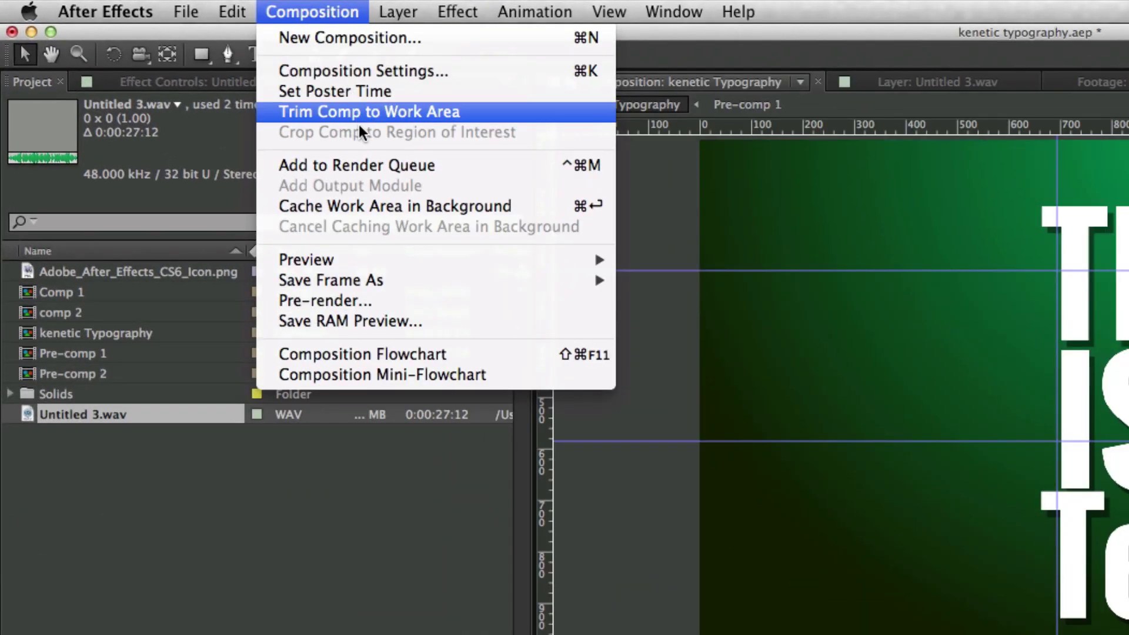
left_click(287, 127)
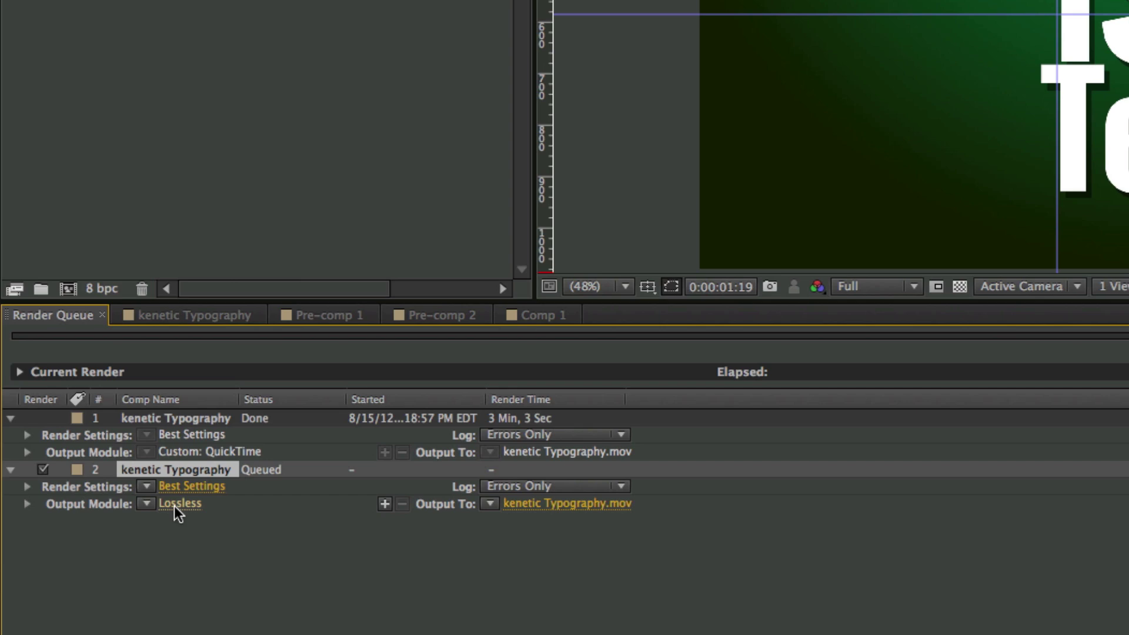
left_click(176, 503)
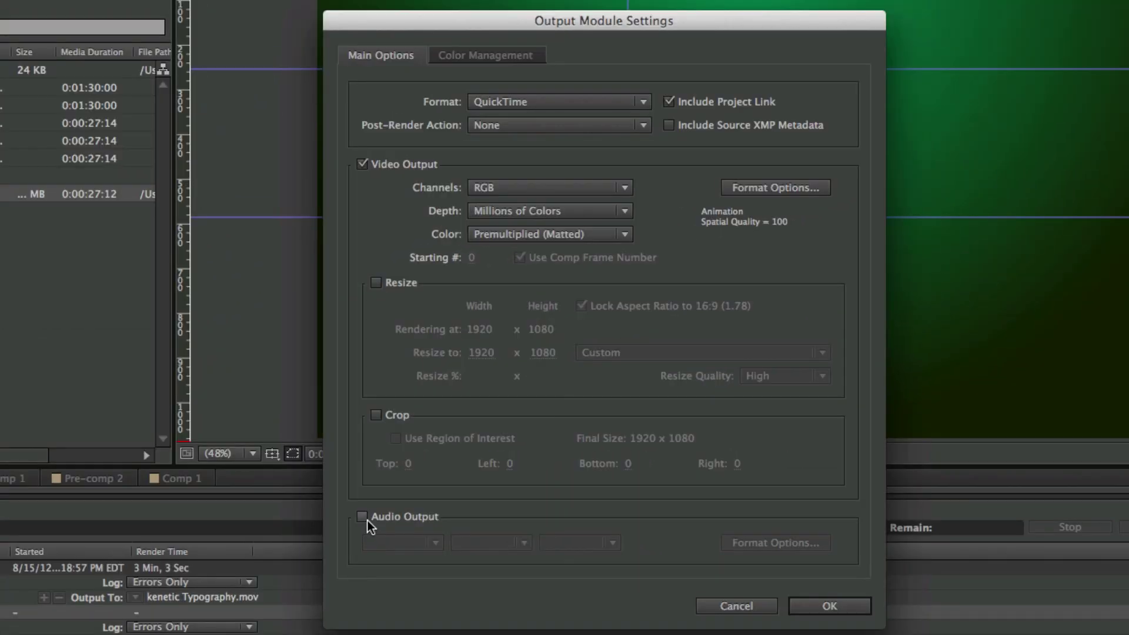
left_click(366, 518)
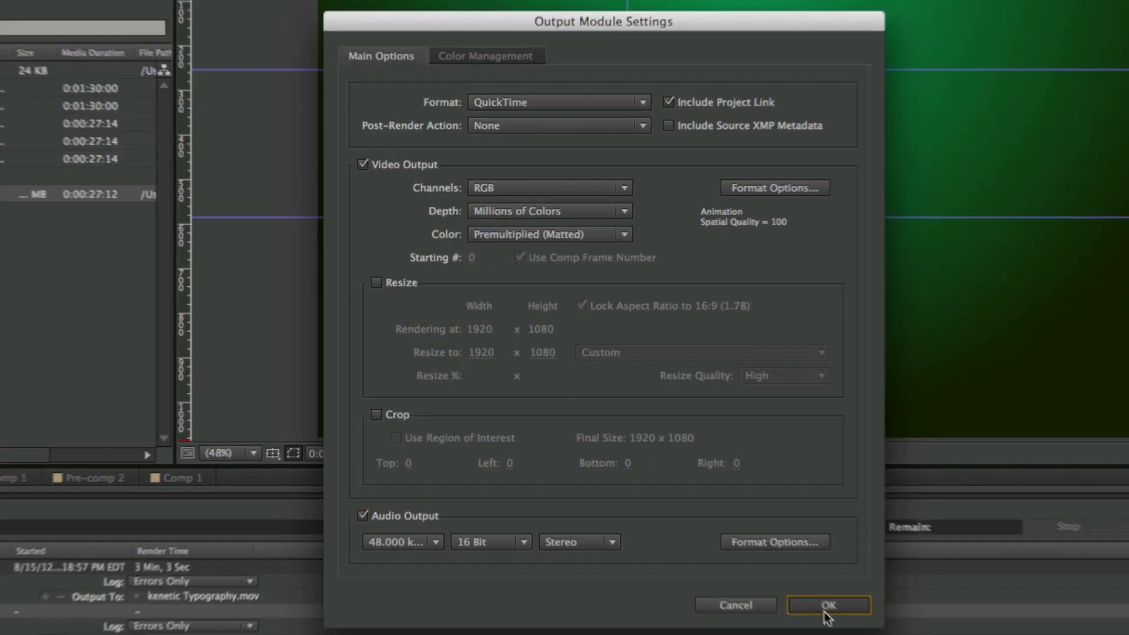
left_click(827, 605)
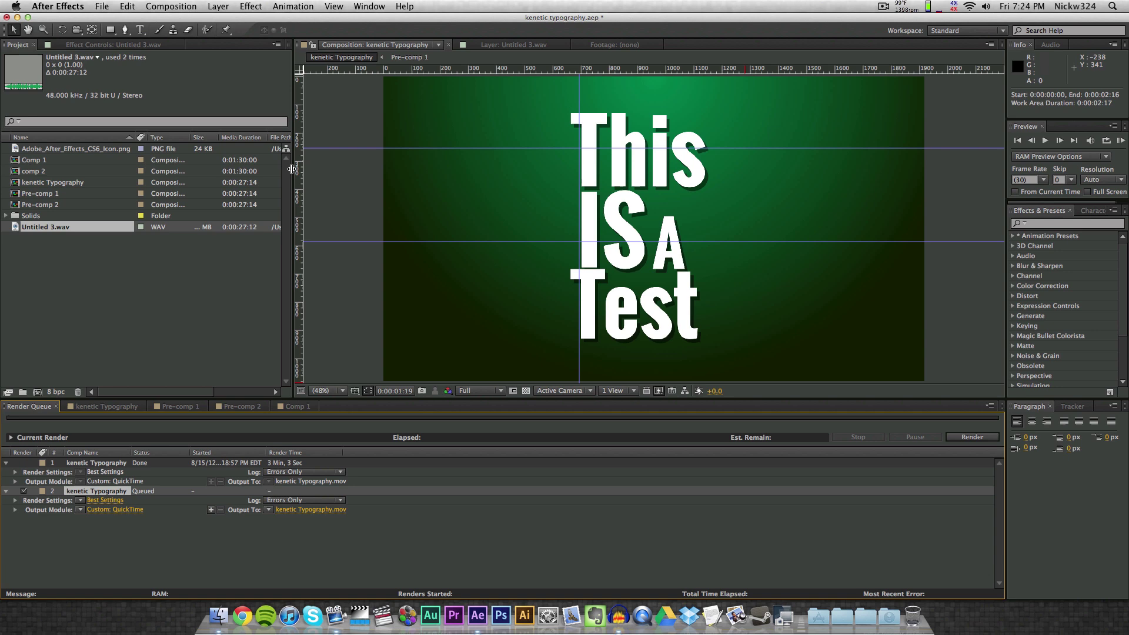